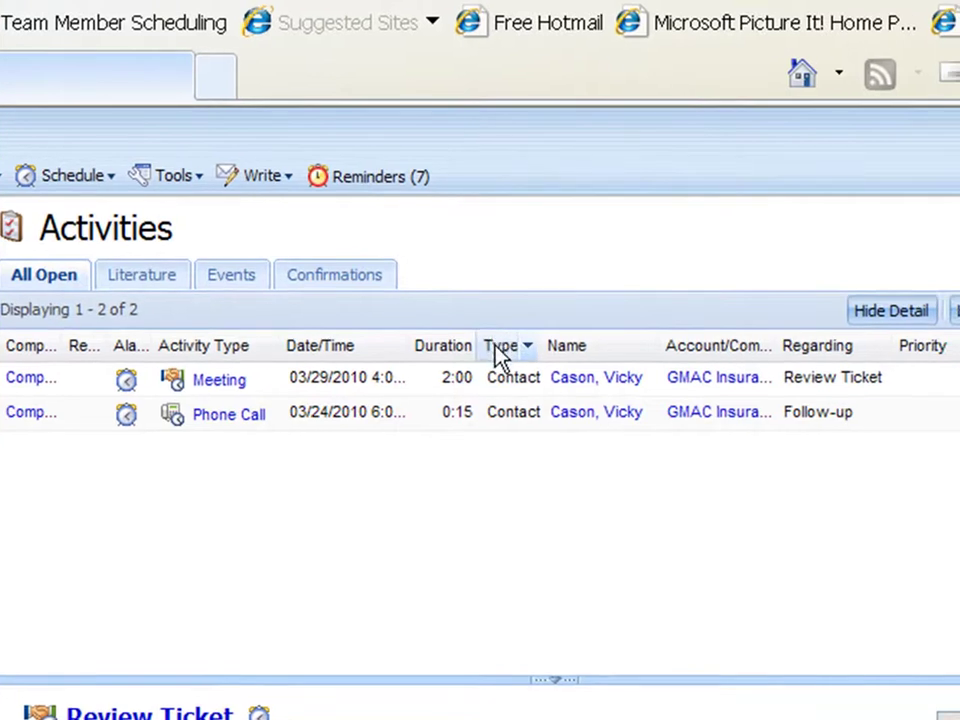
Sort the open activities by Type, and hide and redisplay the activity detail area
{"action": "left_click", "coordinate": [497, 348]}
{"action": "left_click", "coordinate": [497, 350]}
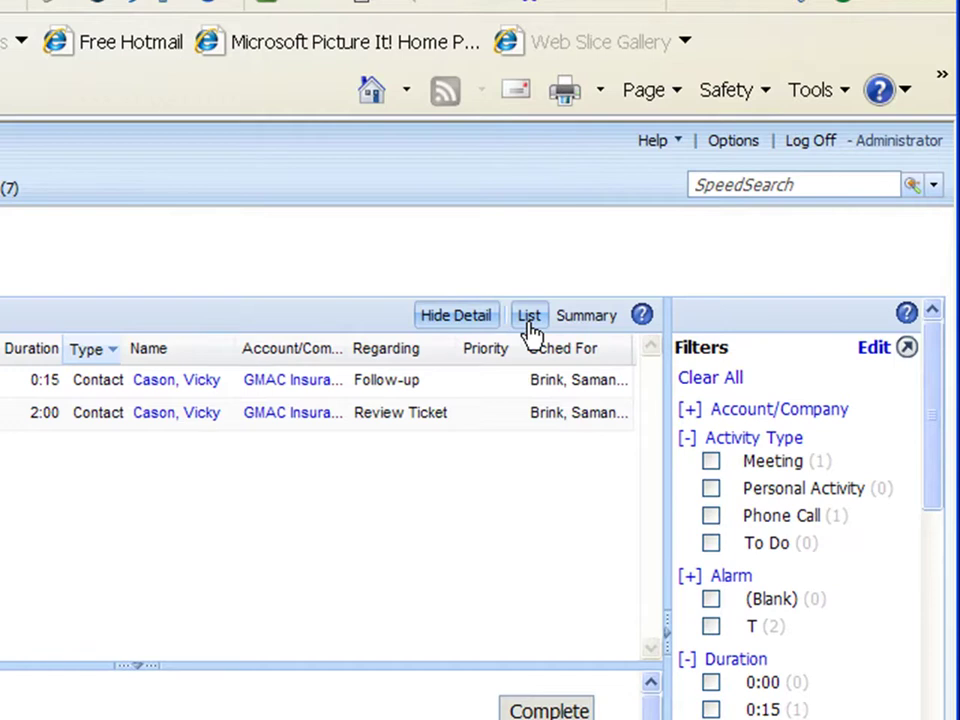
{"action": "left_click", "coordinate": [526, 316]}
{"action": "left_click", "coordinate": [462, 317]}
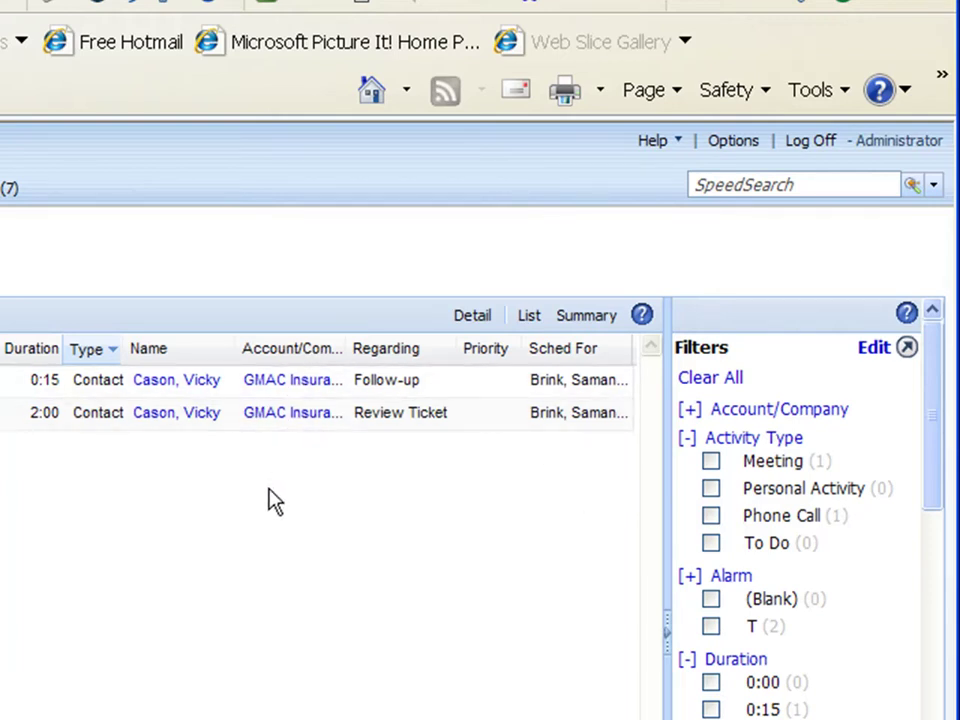
{"action": "left_click", "coordinate": [474, 316]}
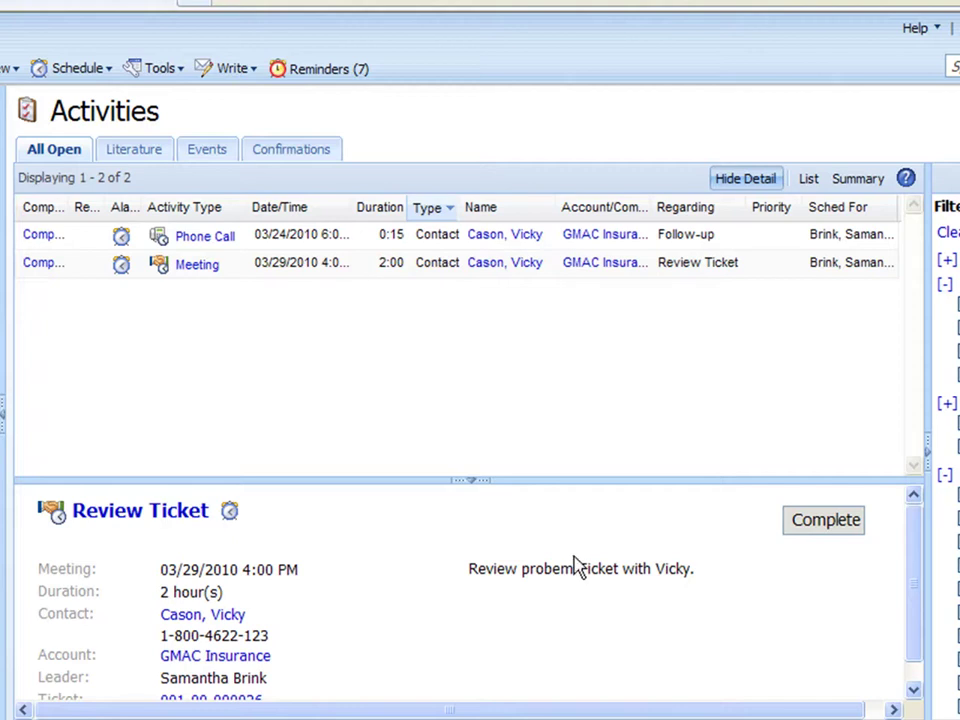
Select the Review Ticket meeting and open the ticket linked in its details
{"action": "left_click", "coordinate": [284, 263]}
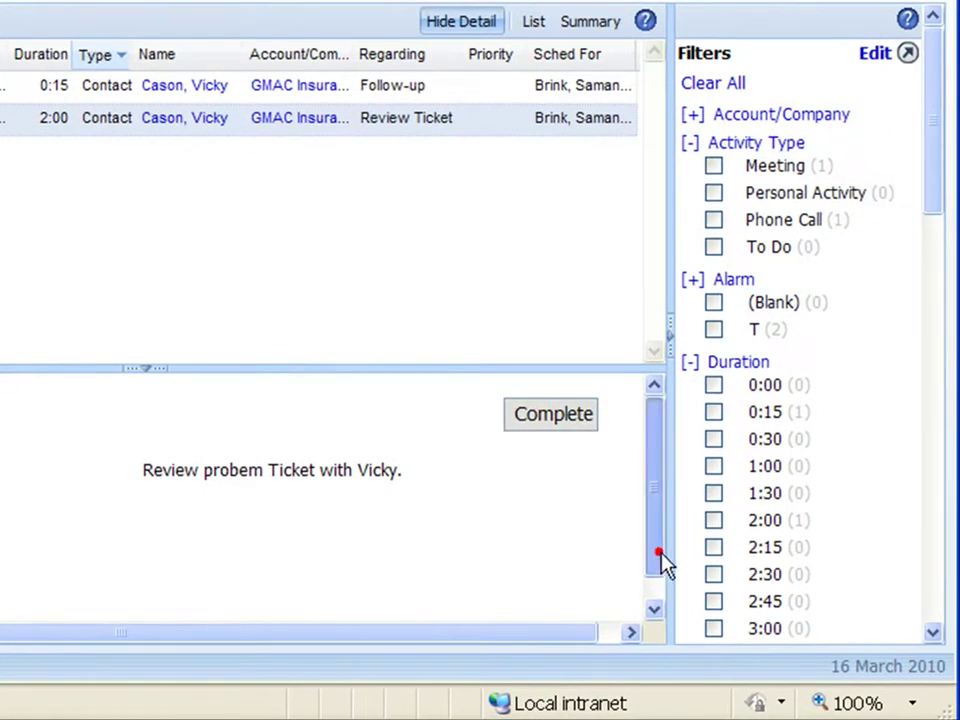
{"action": "left_click_drag", "start_coordinate": [660, 561], "coordinate": [666, 583]}
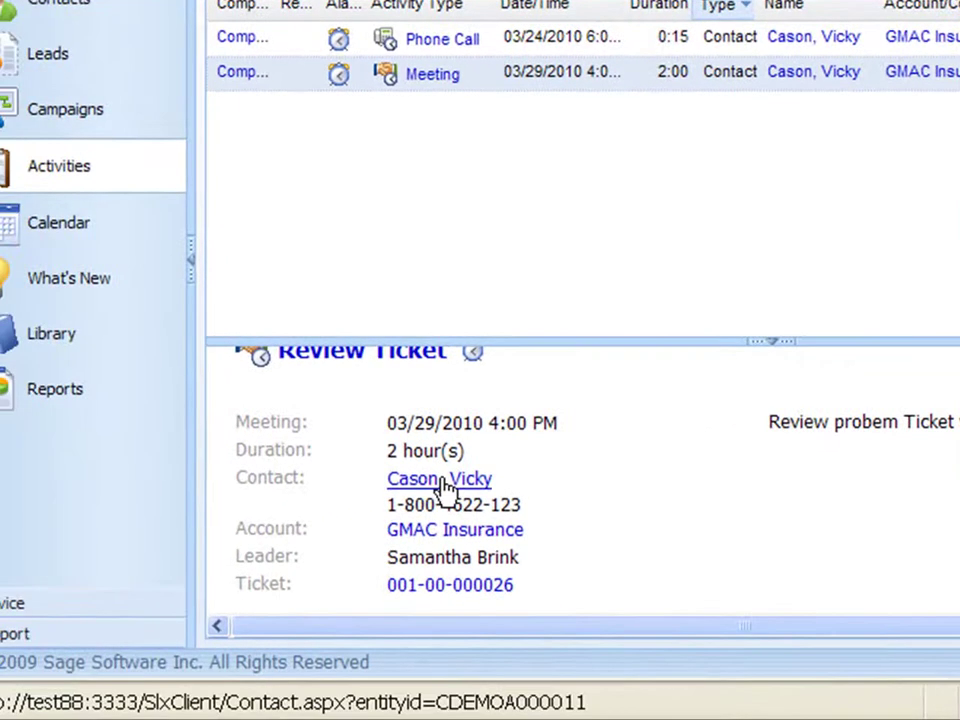
{"action": "left_click", "coordinate": [455, 590]}
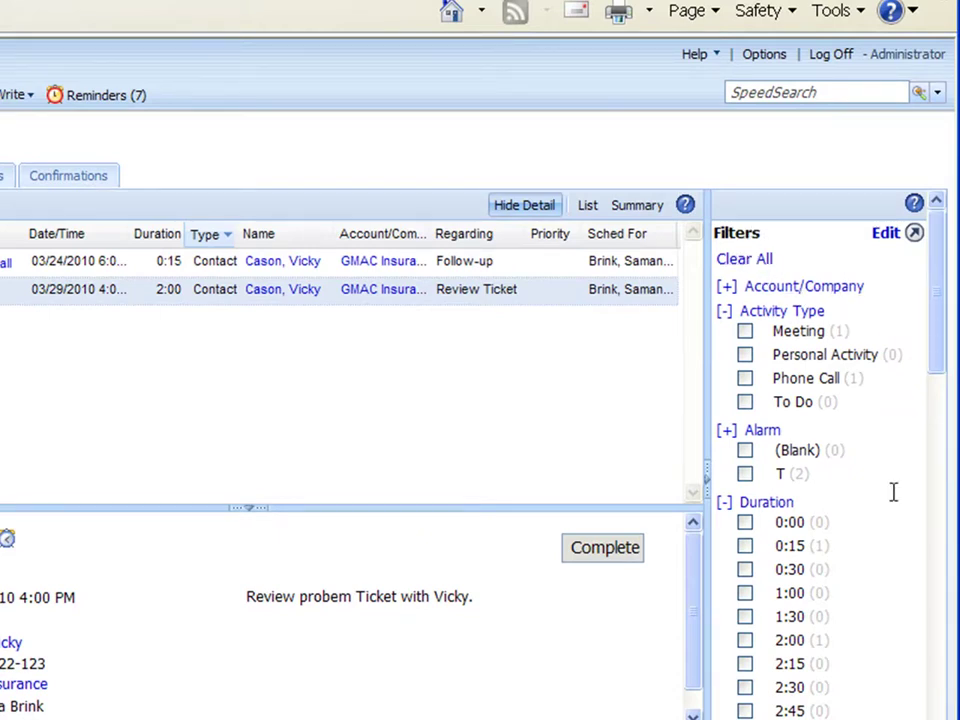
Filter the open activities by the Meeting activity type and the alarm value T
{"action": "left_click", "coordinate": [745, 331]}
{"action": "left_click", "coordinate": [745, 474]}
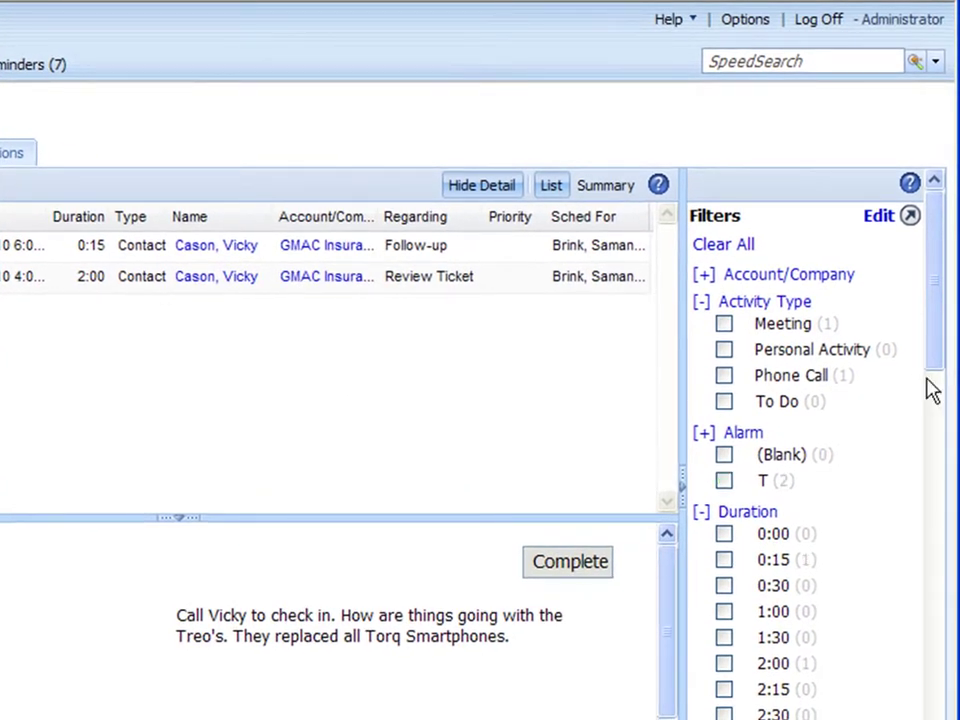
Collapse the Duration filter group, and try the Today filter under Time Frame before removing it
{"action": "left_click_drag", "start_coordinate": [934, 349], "coordinate": [930, 439]}
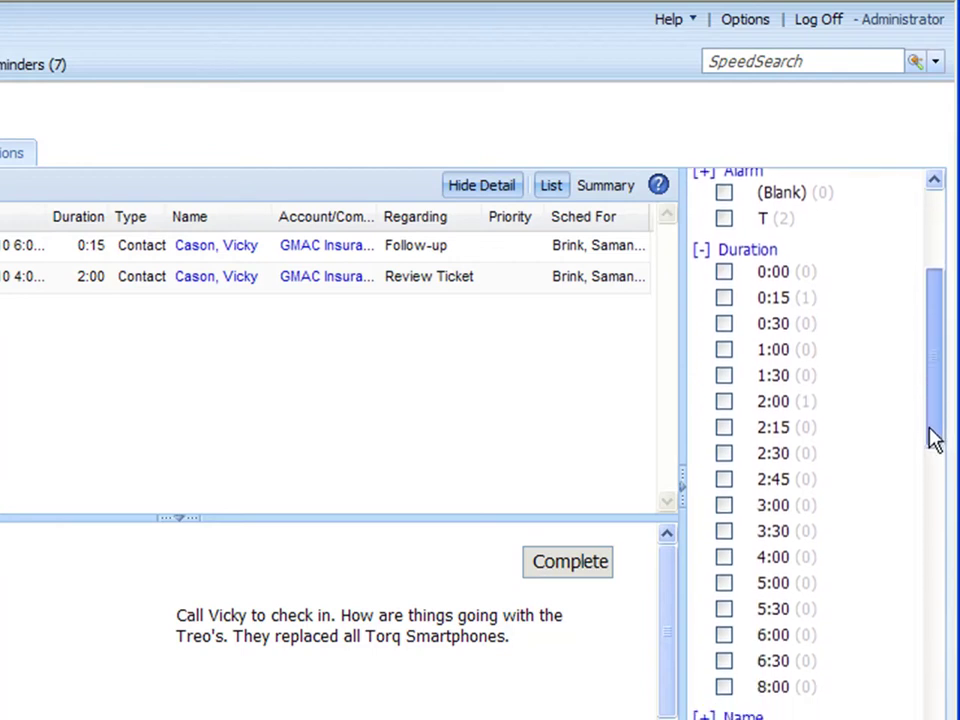
{"action": "left_click", "coordinate": [701, 250]}
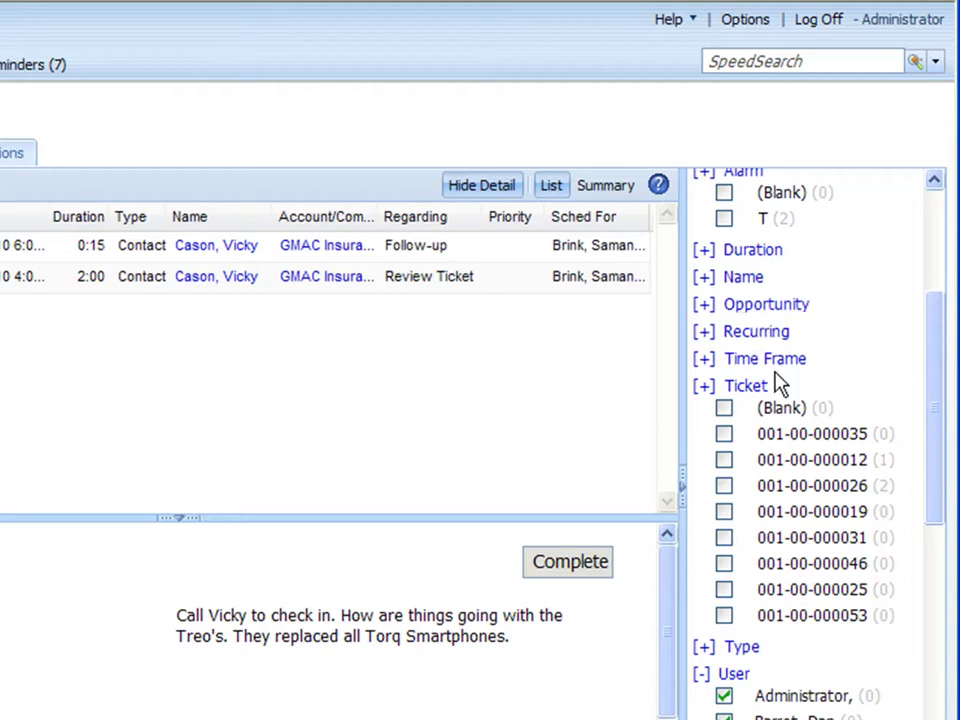
{"action": "left_click", "coordinate": [704, 359]}
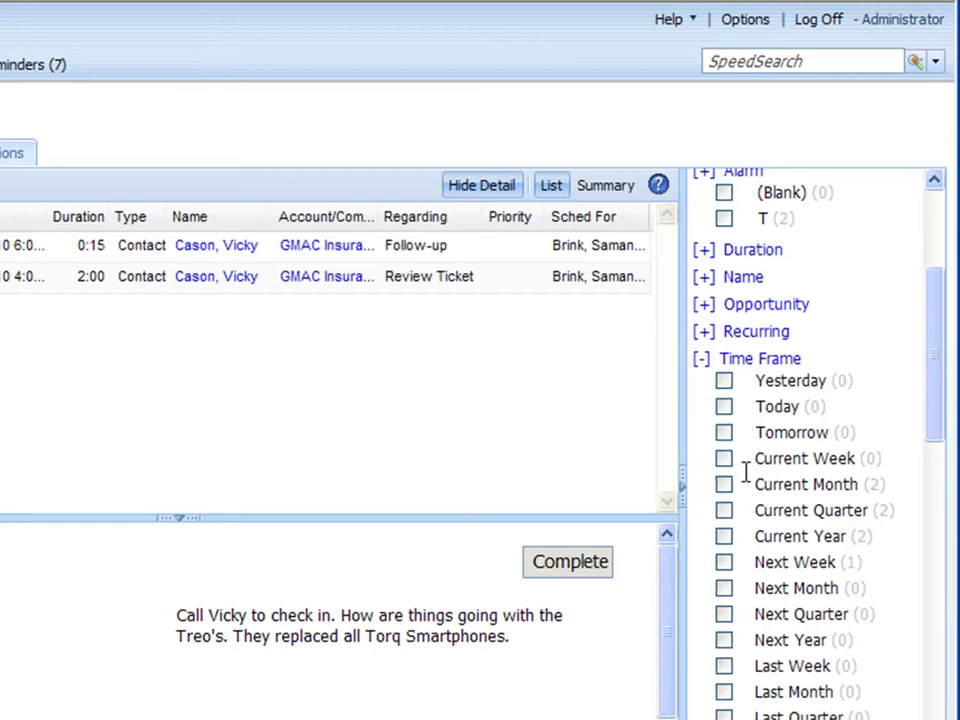
{"action": "left_click", "coordinate": [723, 407]}
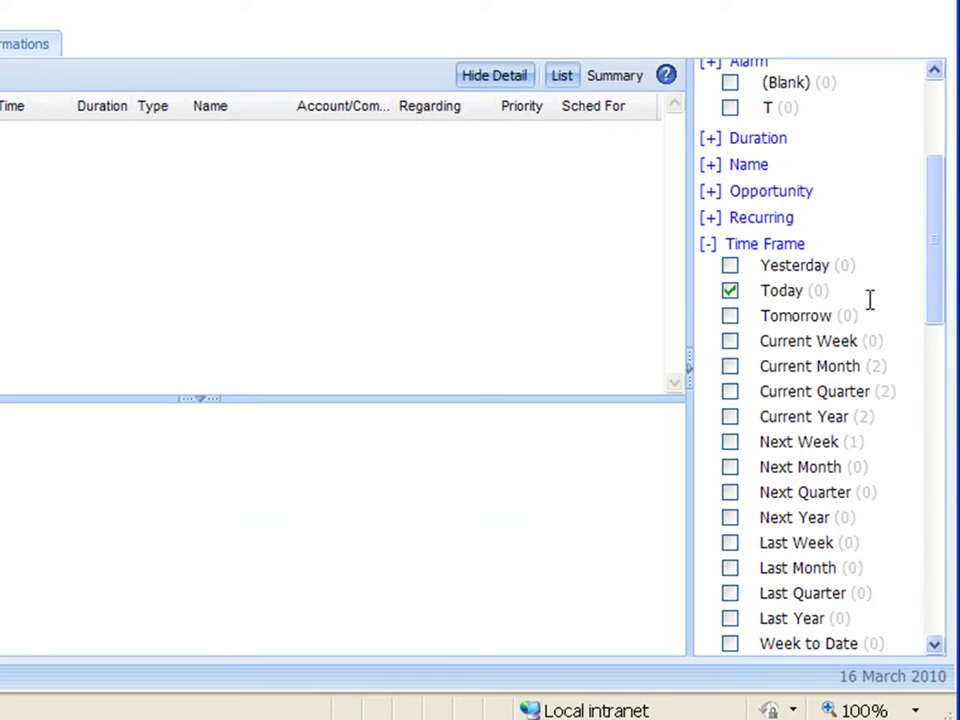
{"action": "left_click", "coordinate": [731, 290]}
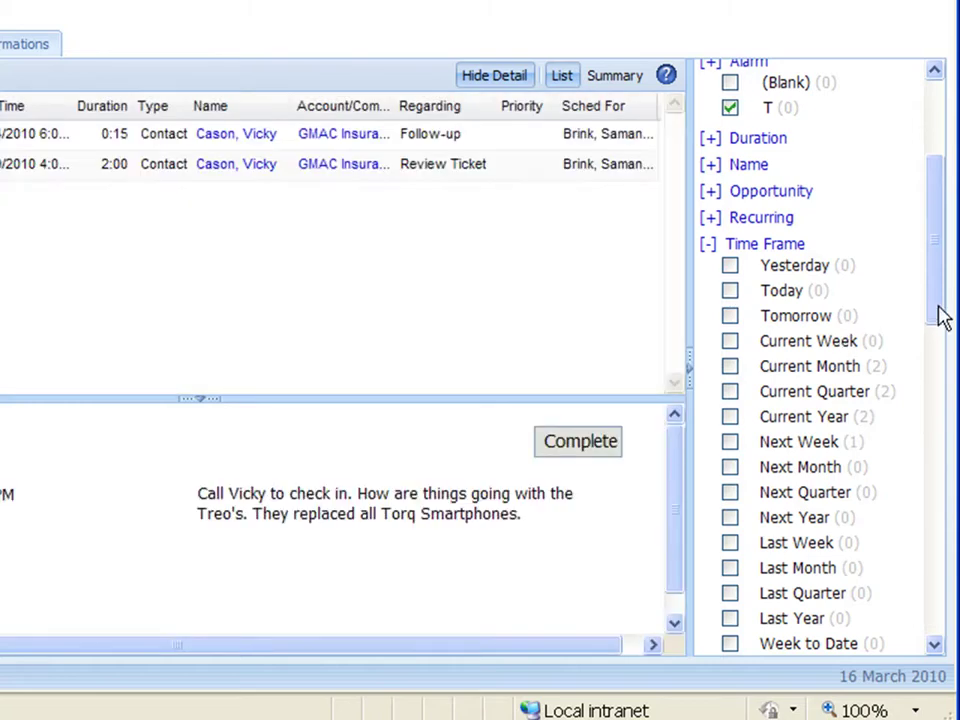
Expand the Type filter group to review its contact and lead options
{"action": "left_click_drag", "start_coordinate": [934, 317], "coordinate": [928, 546]}
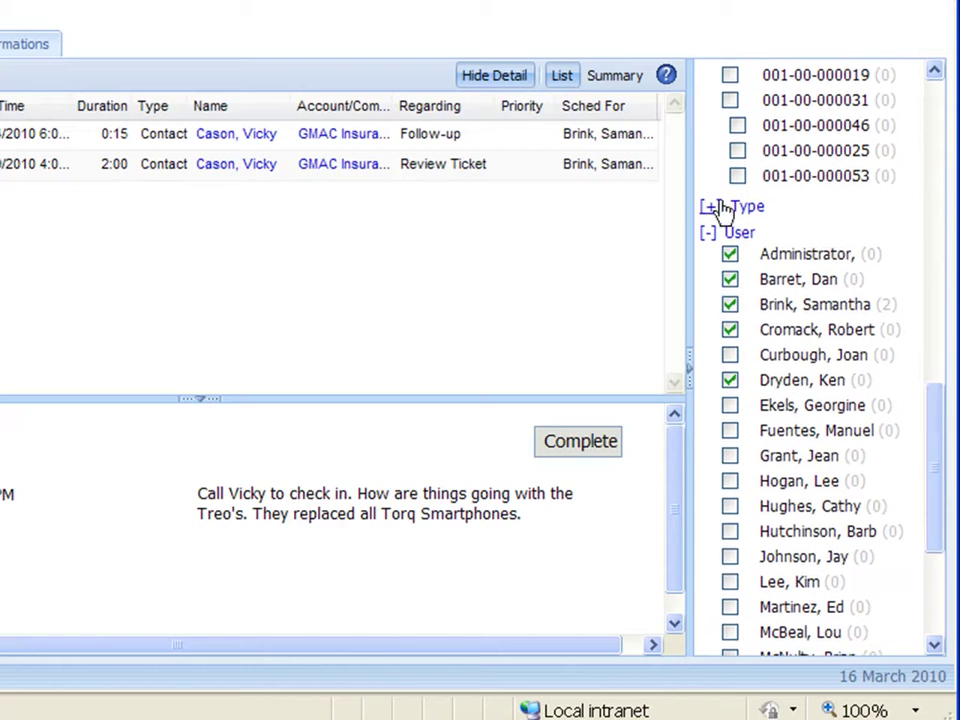
{"action": "left_click", "coordinate": [711, 207]}
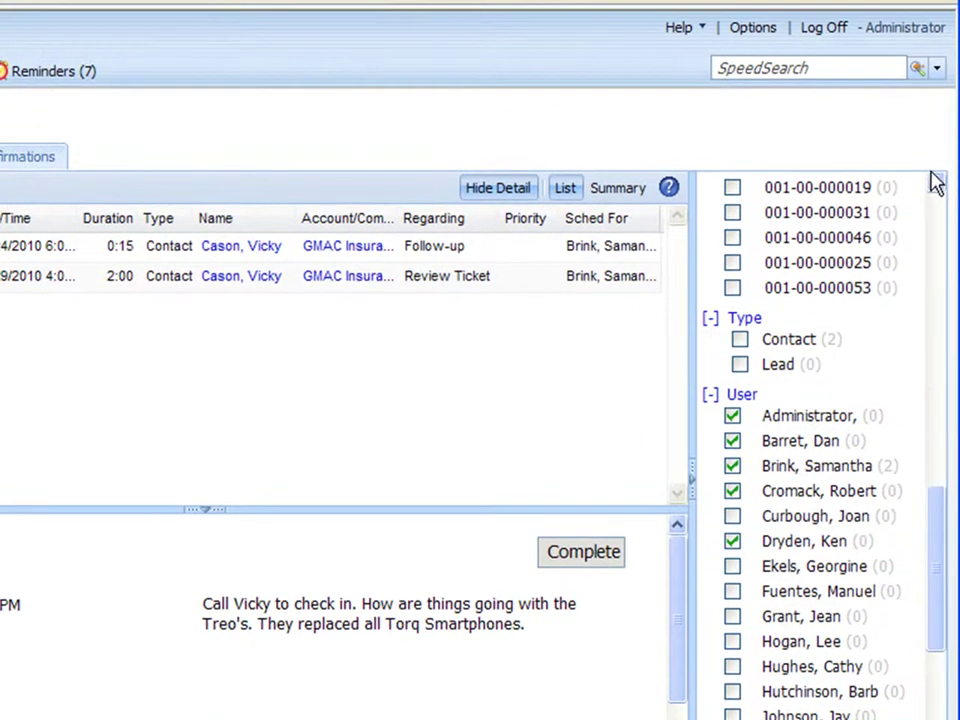
{"action": "left_click", "coordinate": [934, 113]}
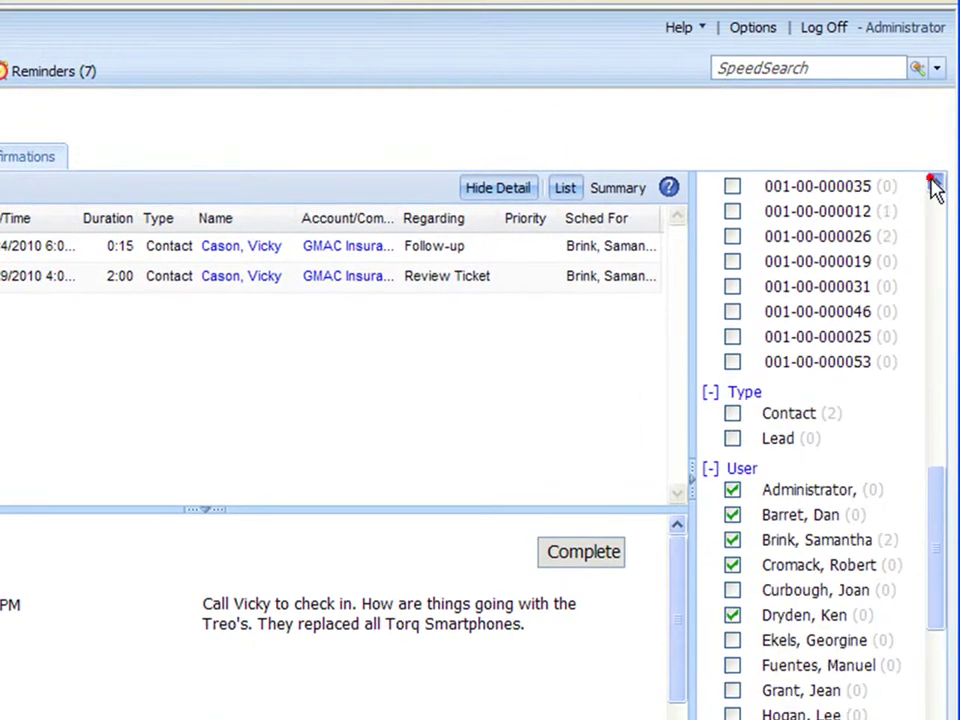
{"action": "left_click", "coordinate": [933, 185]}
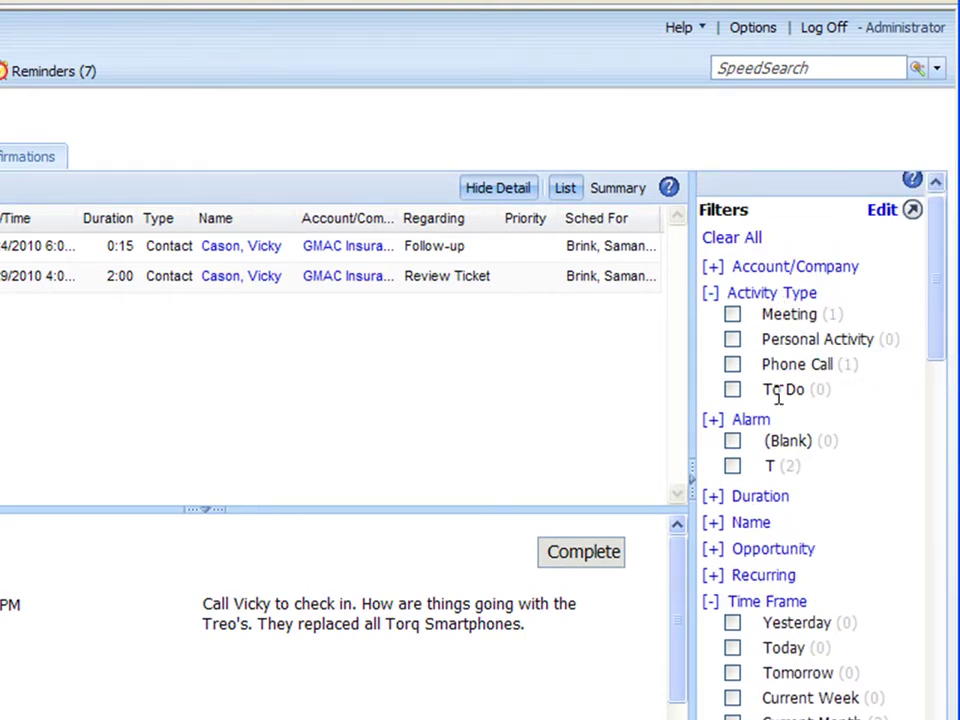
Add one more user to the User filter, and clear all filters on the open activities
{"action": "left_click_drag", "start_coordinate": [934, 276], "coordinate": [909, 566]}
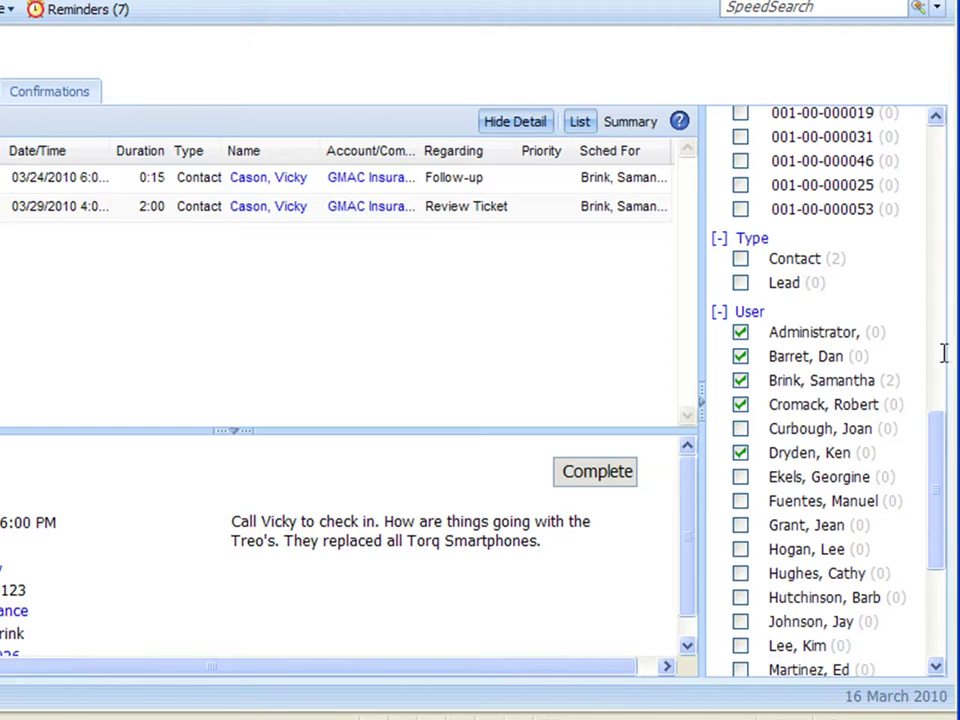
{"action": "left_click_drag", "start_coordinate": [936, 439], "coordinate": [898, 583]}
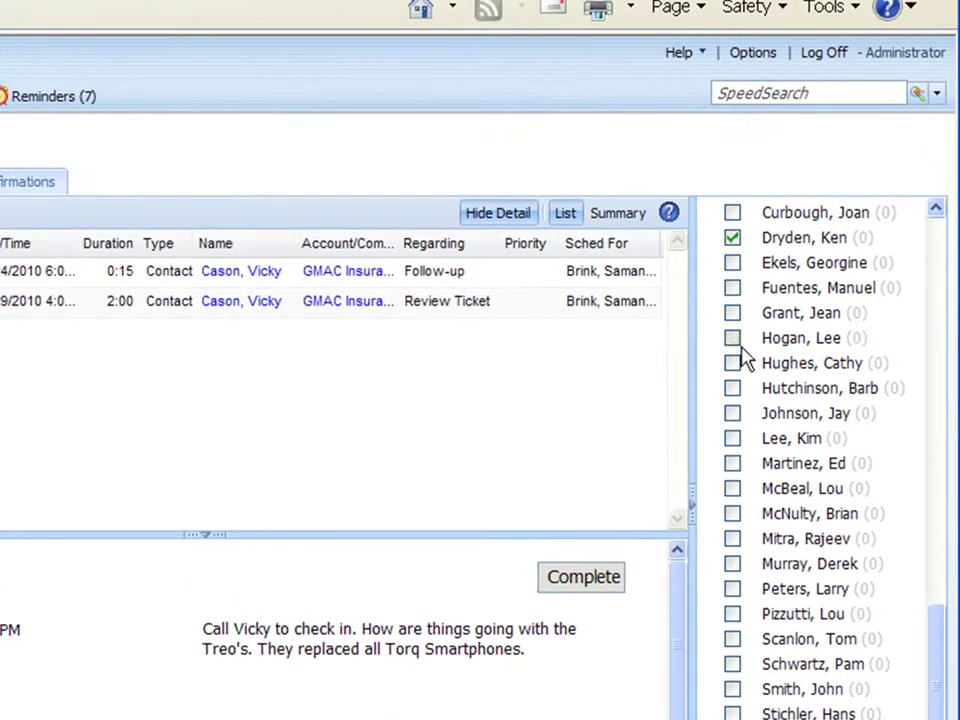
{"action": "left_click", "coordinate": [733, 339]}
{"action": "left_click", "coordinate": [933, 209]}
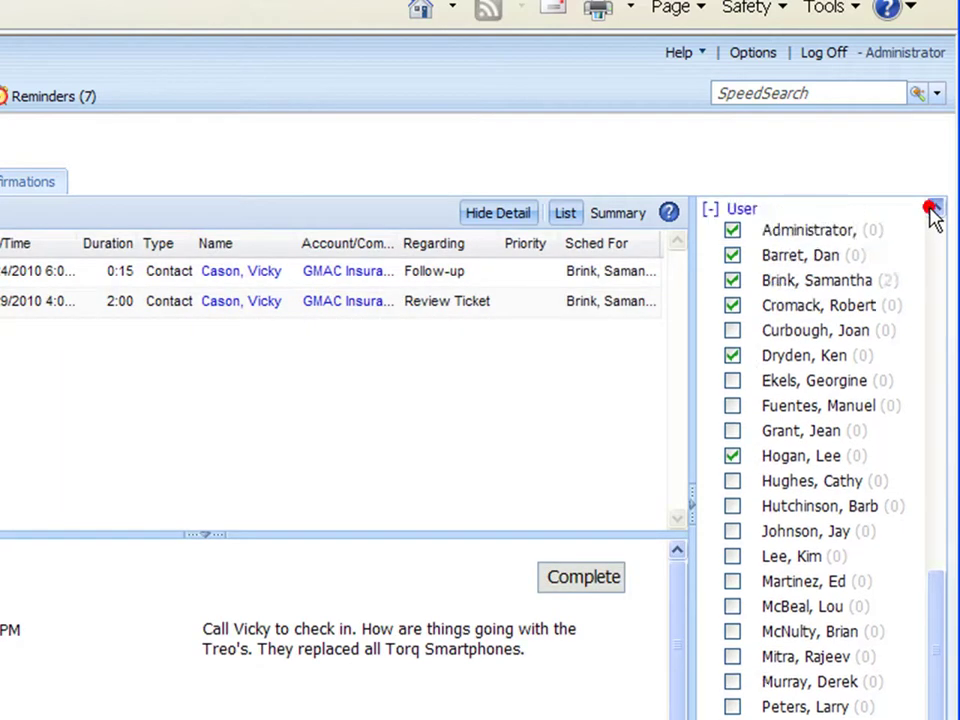
{"action": "left_click", "coordinate": [933, 209]}
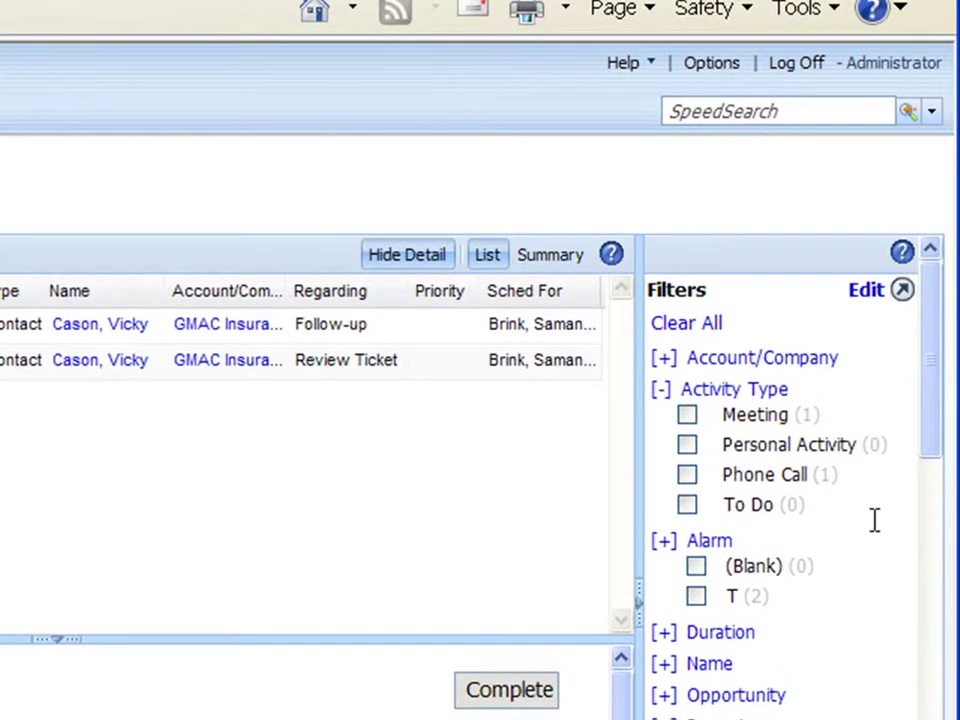
{"action": "left_click", "coordinate": [688, 323]}
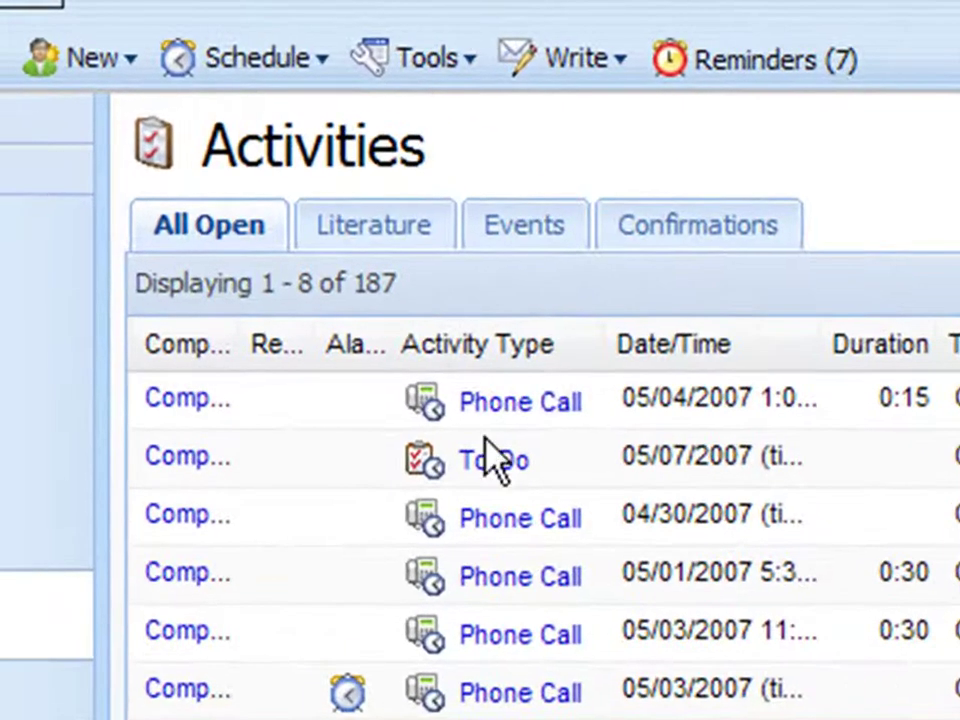
Open the Literature activities and expand their Contact and Priority filter groups
{"action": "left_click", "coordinate": [366, 226]}
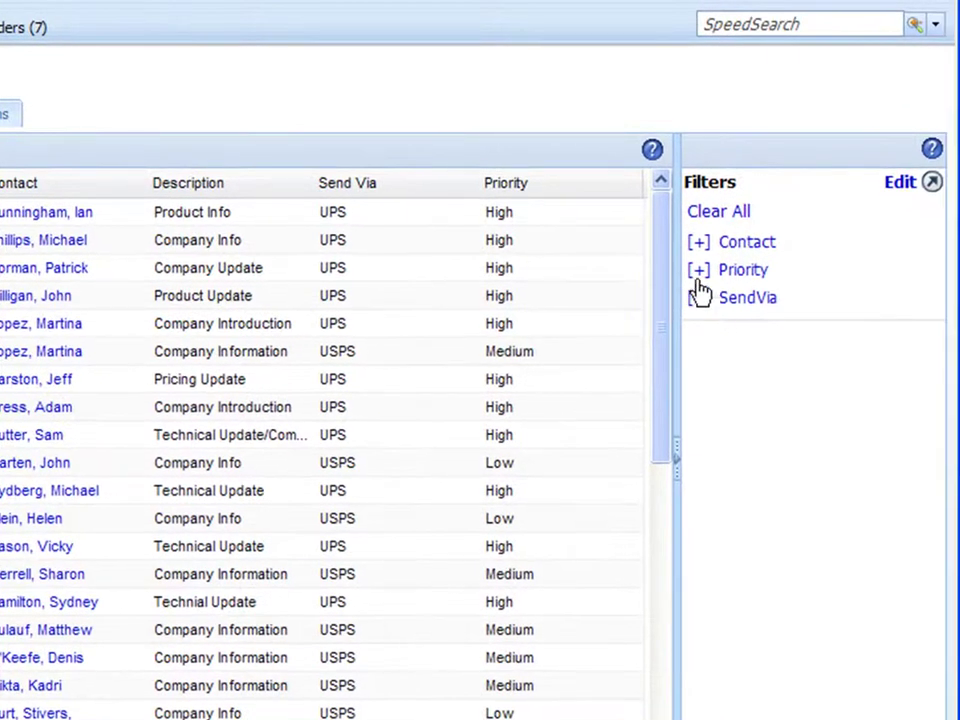
{"action": "left_click", "coordinate": [698, 244]}
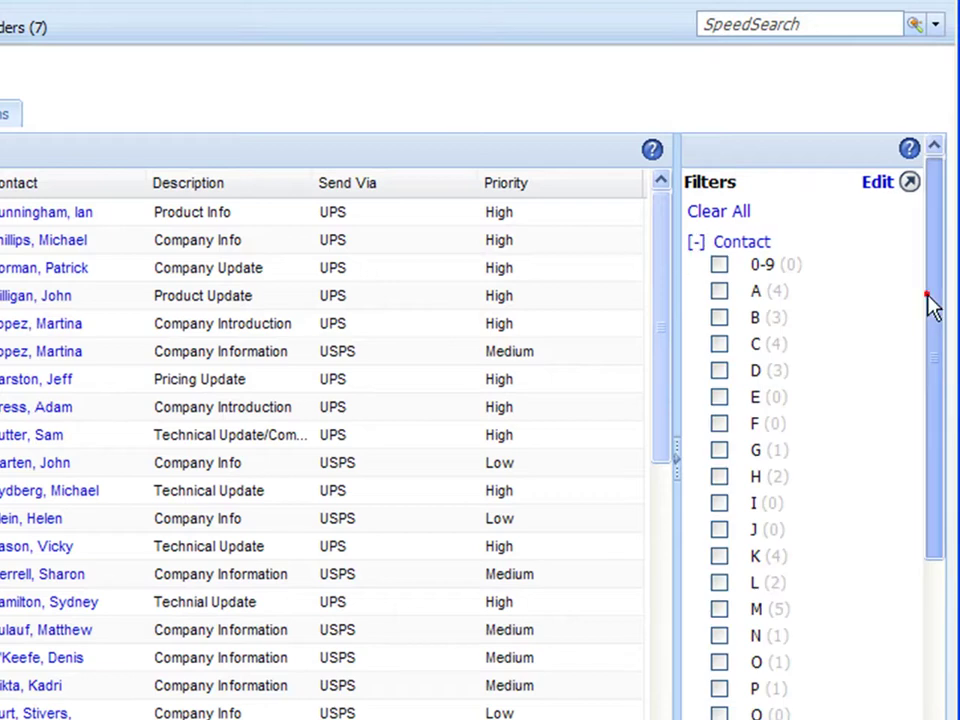
{"action": "left_click_drag", "start_coordinate": [930, 308], "coordinate": [933, 400]}
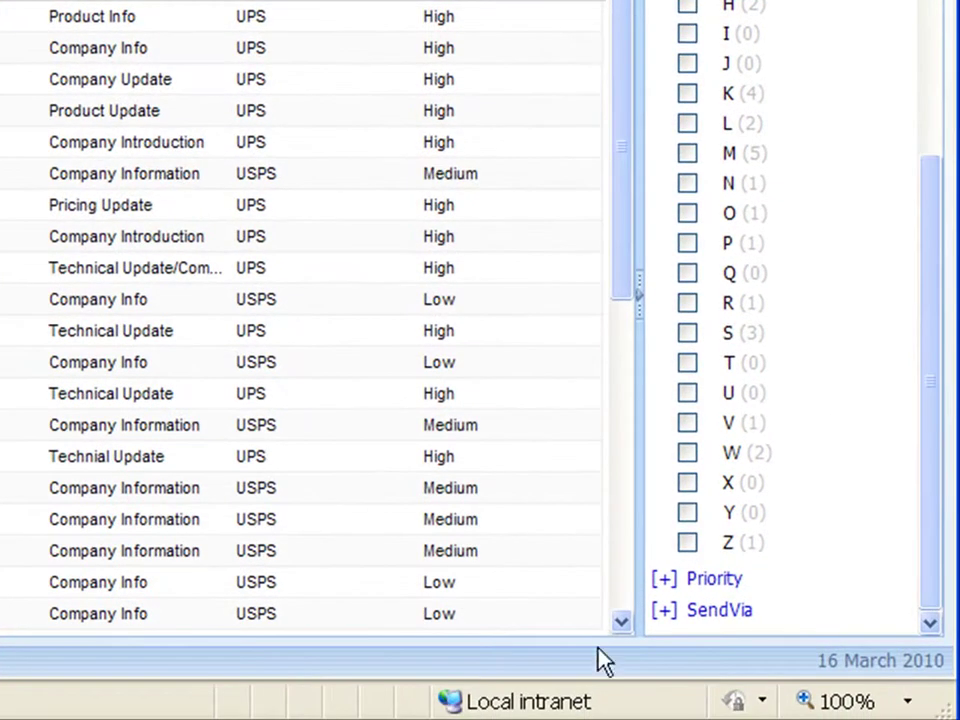
{"action": "left_click", "coordinate": [664, 582]}
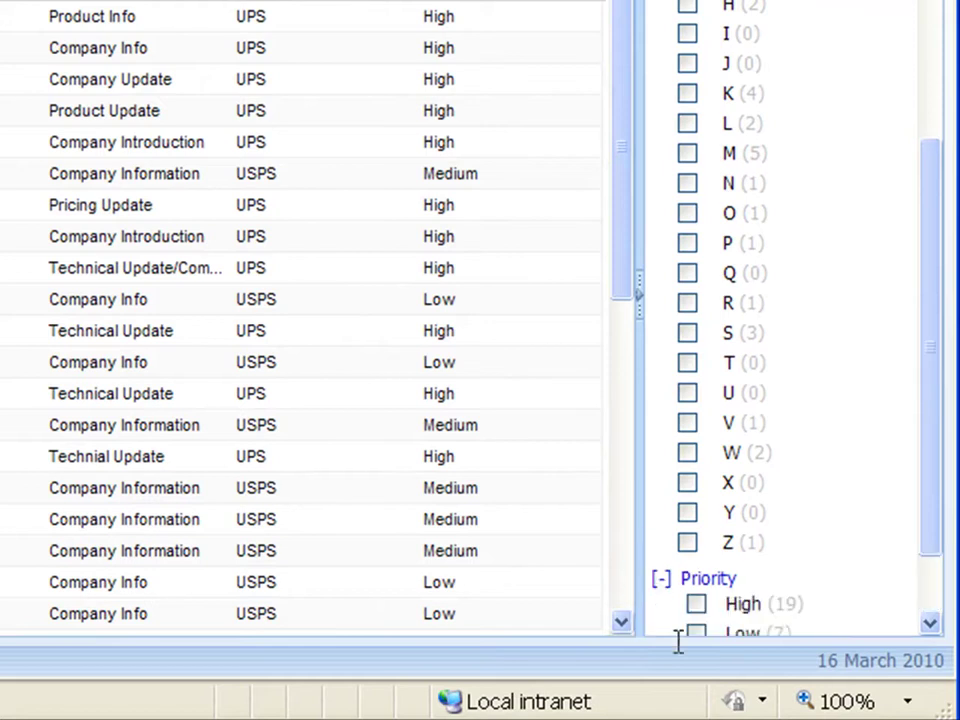
{"action": "left_click_drag", "start_coordinate": [936, 497], "coordinate": [934, 552]}
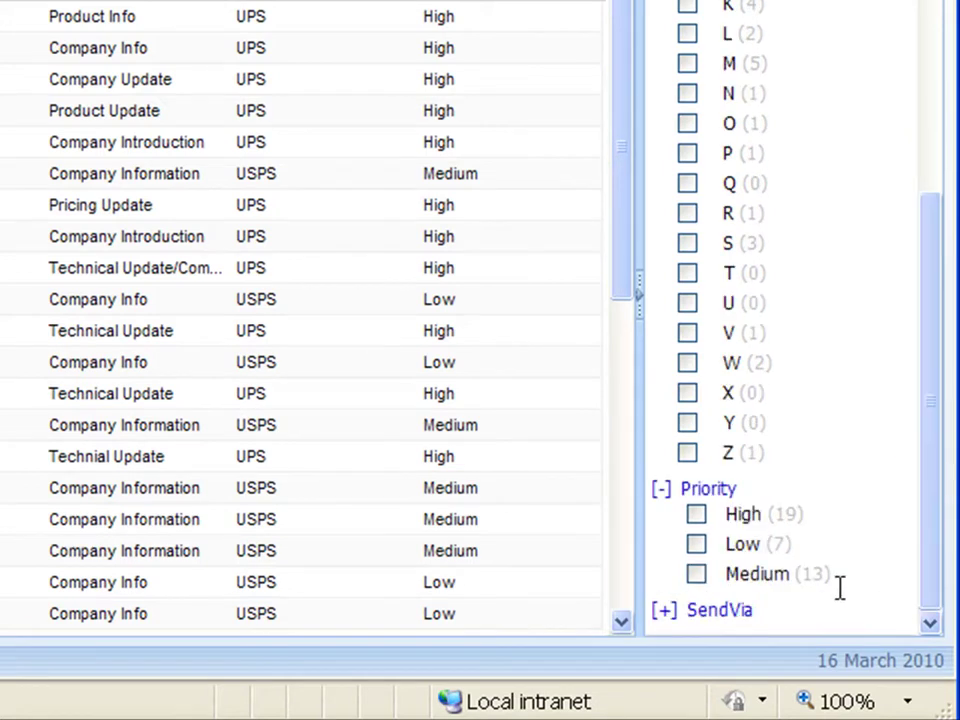
Filter the literature requests by High, Low and Medium priority in turn, removing each filter after viewing its list
{"action": "left_click", "coordinate": [697, 514]}
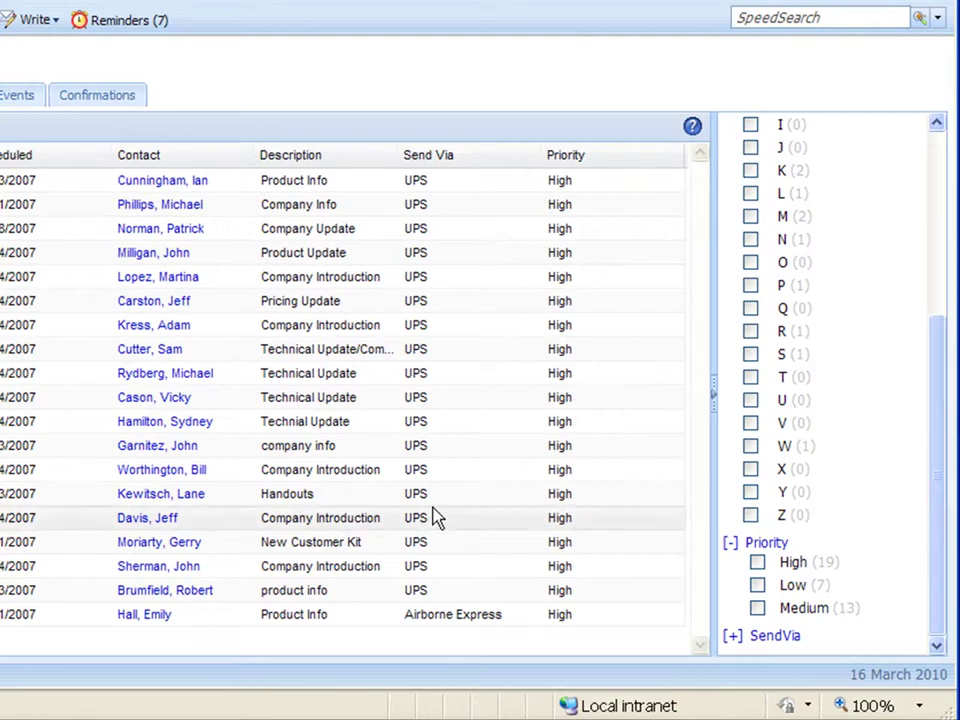
{"action": "left_click", "coordinate": [756, 563]}
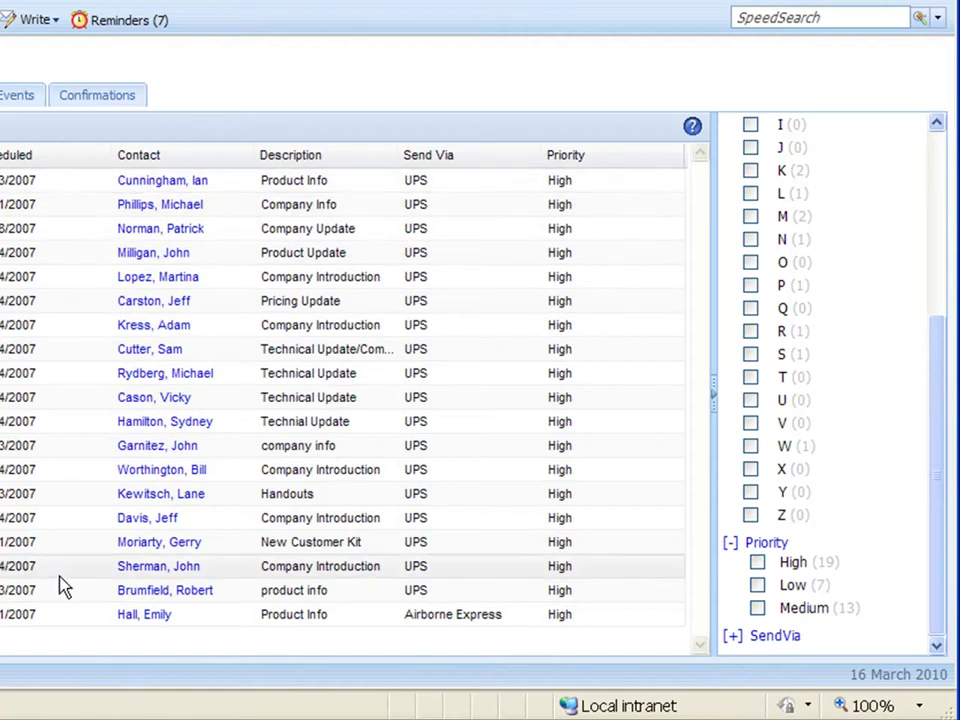
{"action": "left_click", "coordinate": [757, 588]}
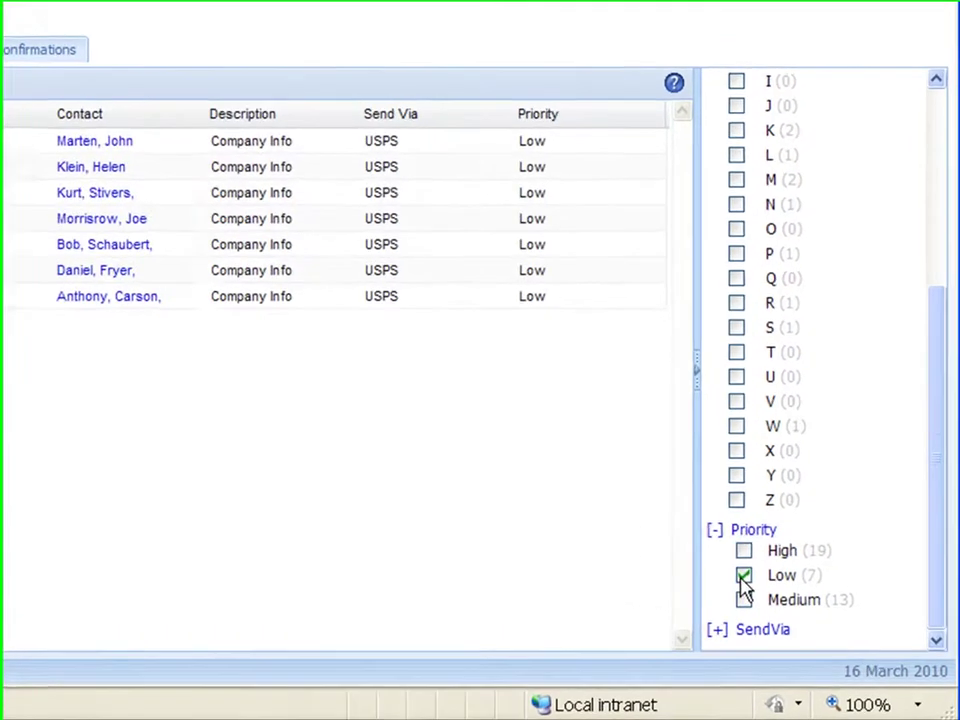
{"action": "left_click", "coordinate": [741, 576]}
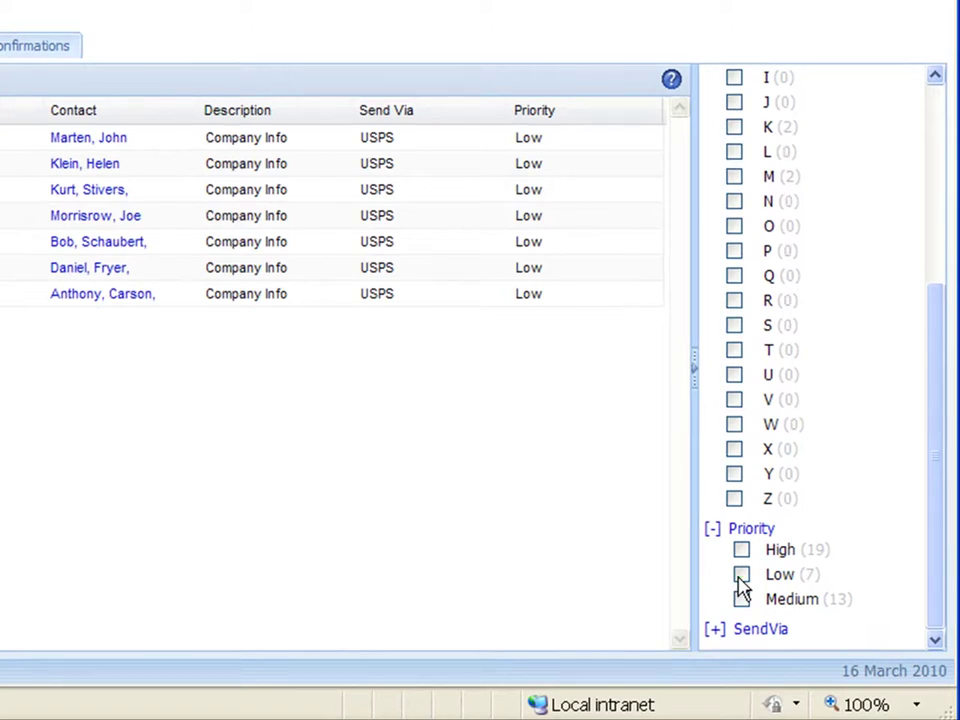
{"action": "left_click", "coordinate": [742, 599]}
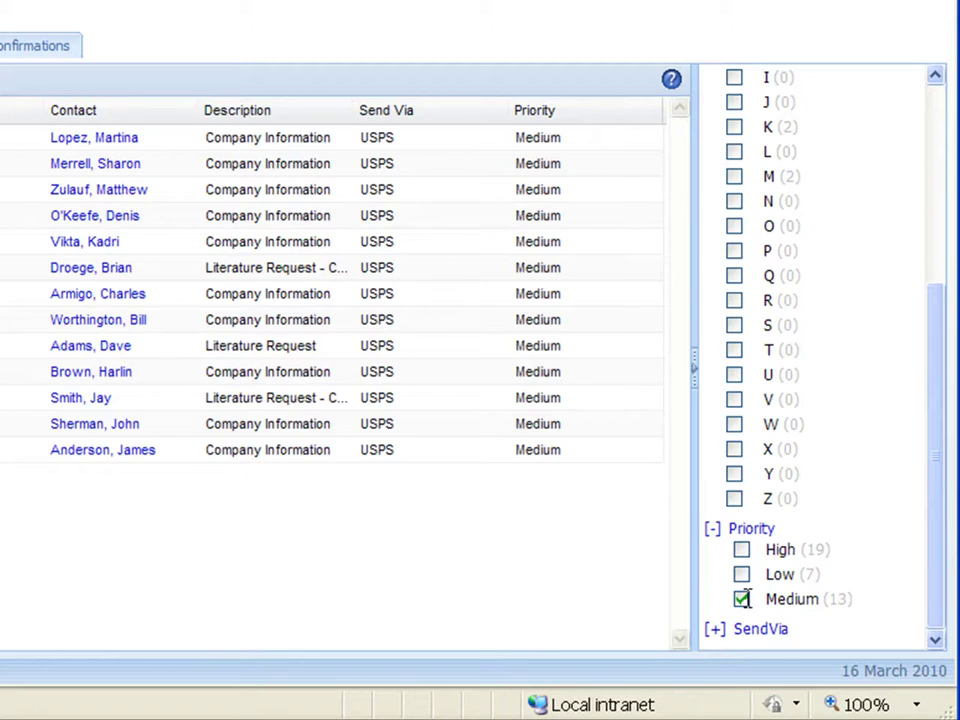
{"action": "left_click", "coordinate": [742, 599]}
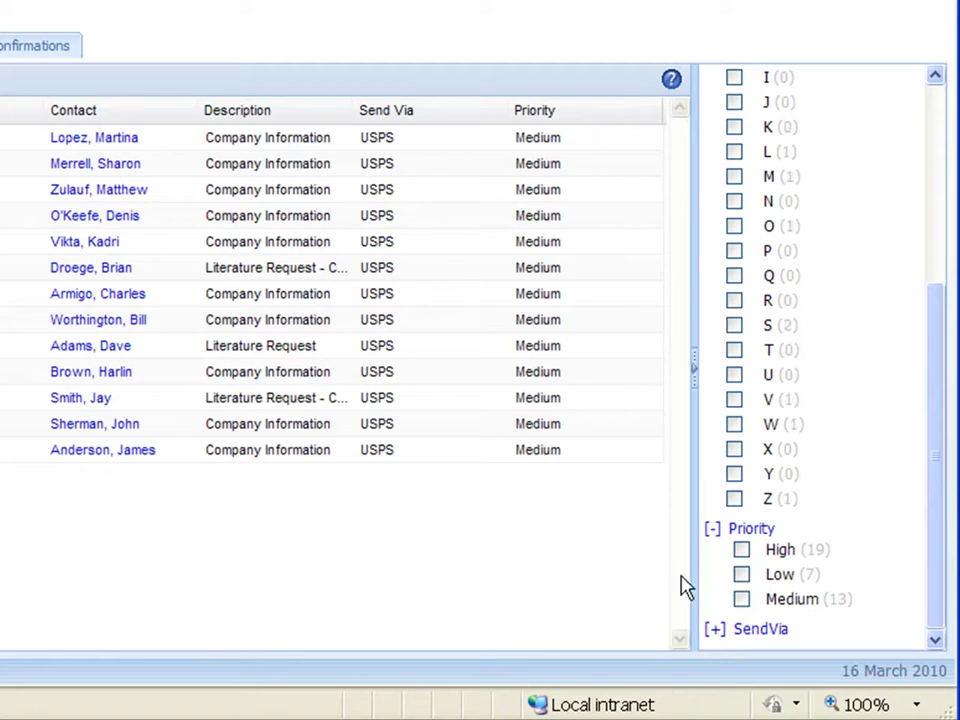
View the Events activities and the Confirmations list
{"action": "left_click", "coordinate": [938, 78]}
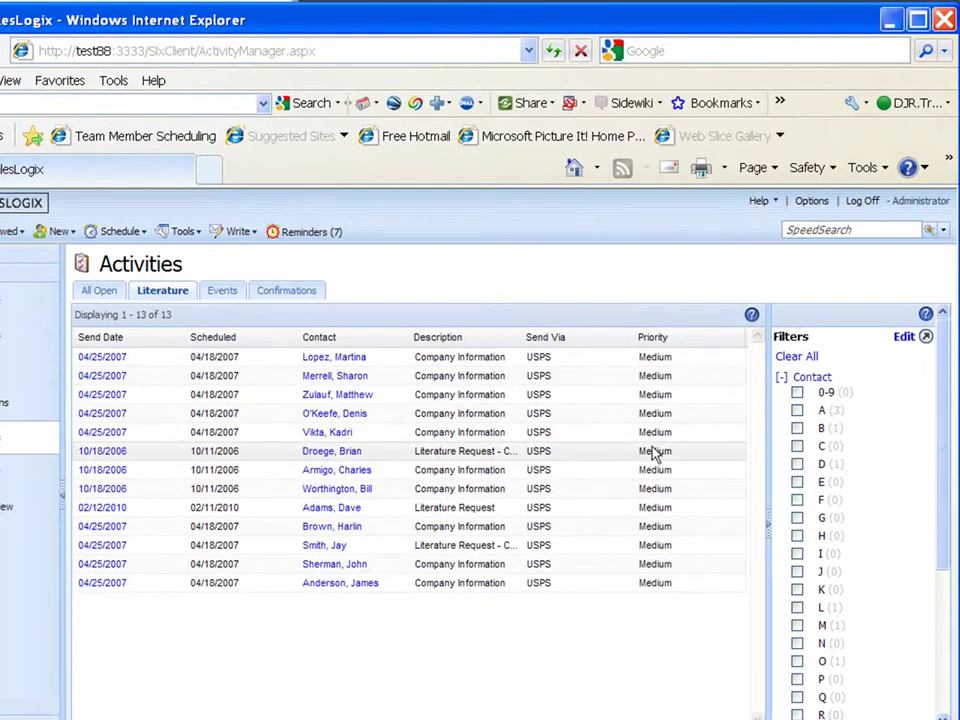
{"action": "left_click", "coordinate": [220, 292]}
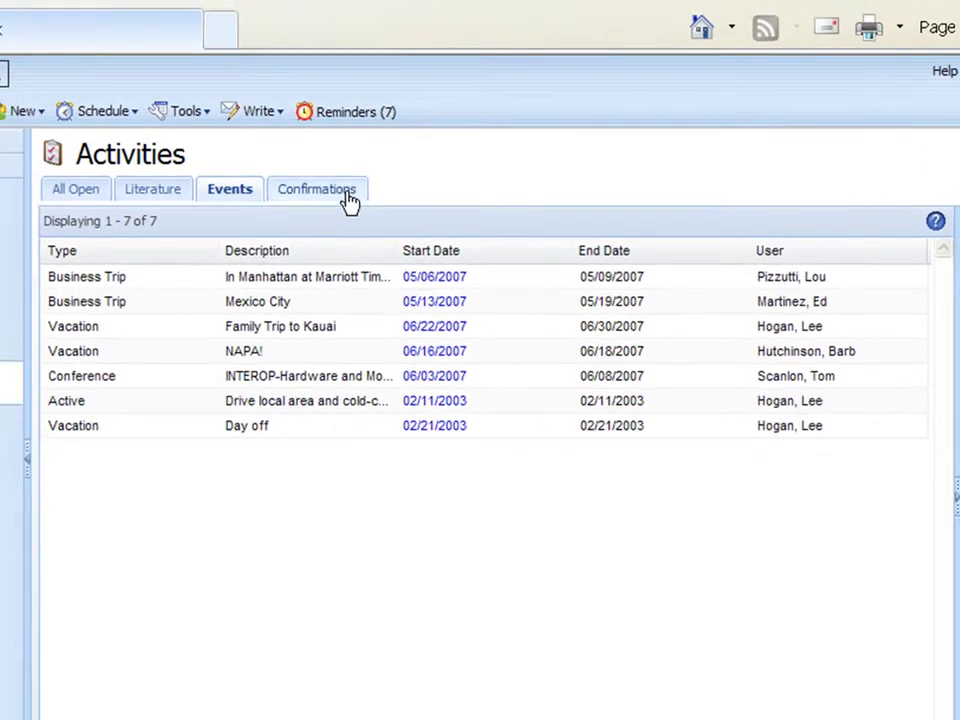
{"action": "left_click", "coordinate": [345, 190]}
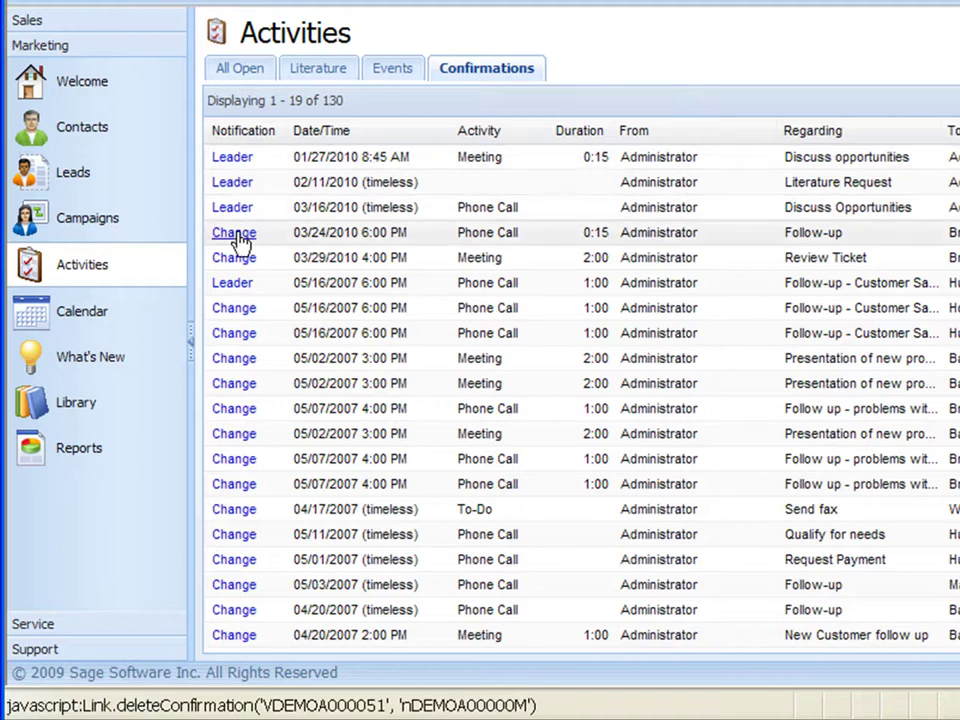
Open and delete the Change confirmations for a 05/02/2007 3:00 PM meeting and the 03/24/2010 6:00 PM phone call
{"action": "scroll", "coordinate": [306, 439], "scroll_direction": "down", "scroll_amount": 4}
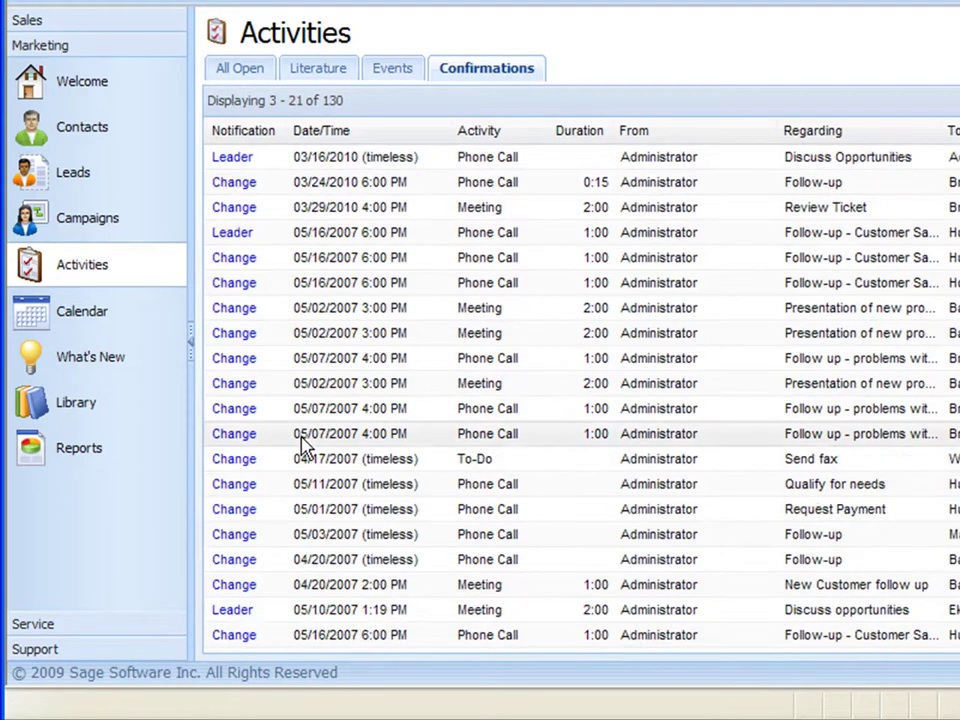
{"action": "scroll", "coordinate": [300, 462], "scroll_direction": "down", "scroll_amount": 2}
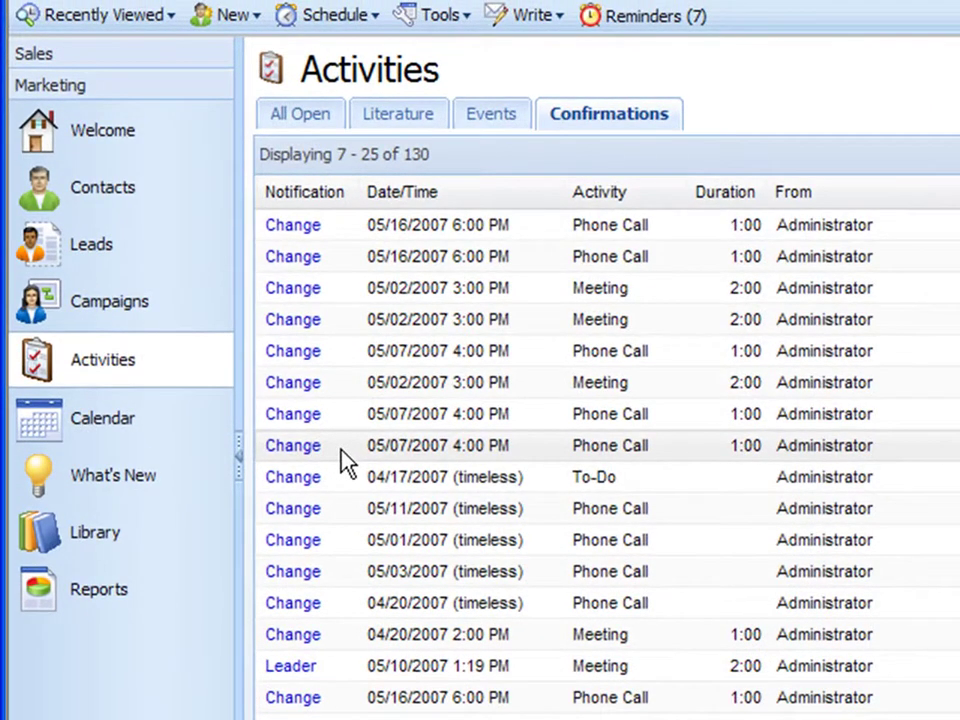
{"action": "left_click", "coordinate": [295, 320]}
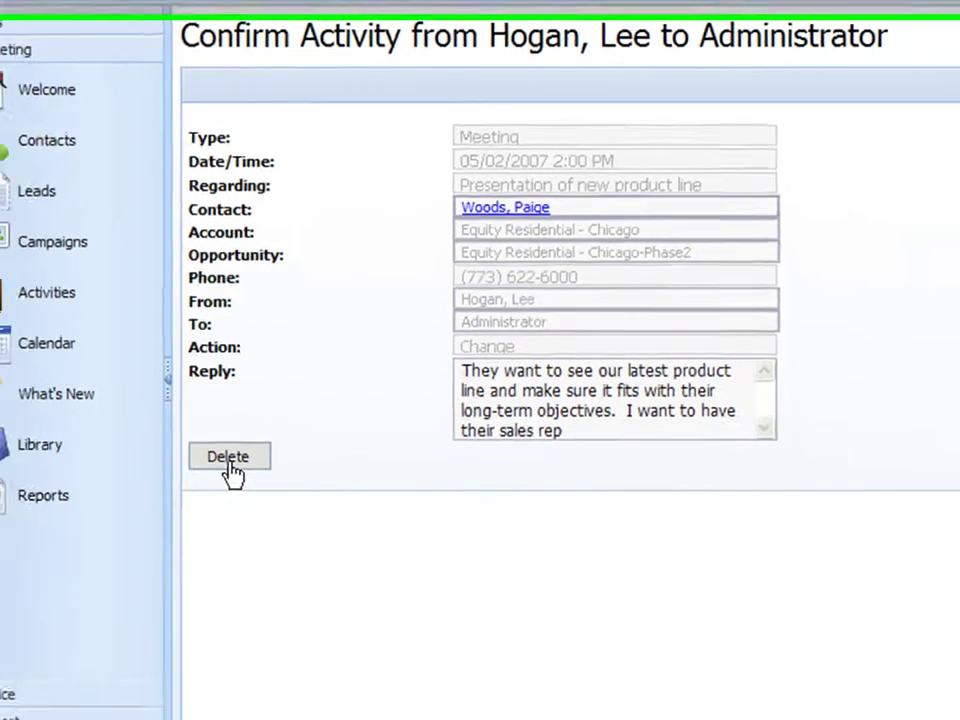
{"action": "left_click", "coordinate": [190, 552]}
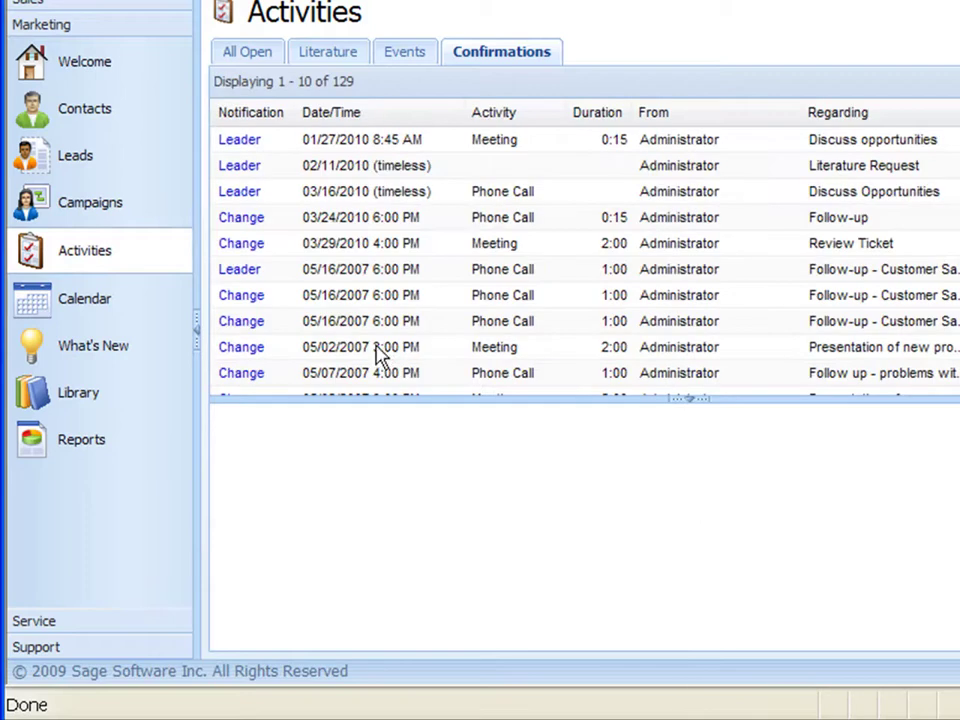
{"action": "left_click", "coordinate": [241, 218]}
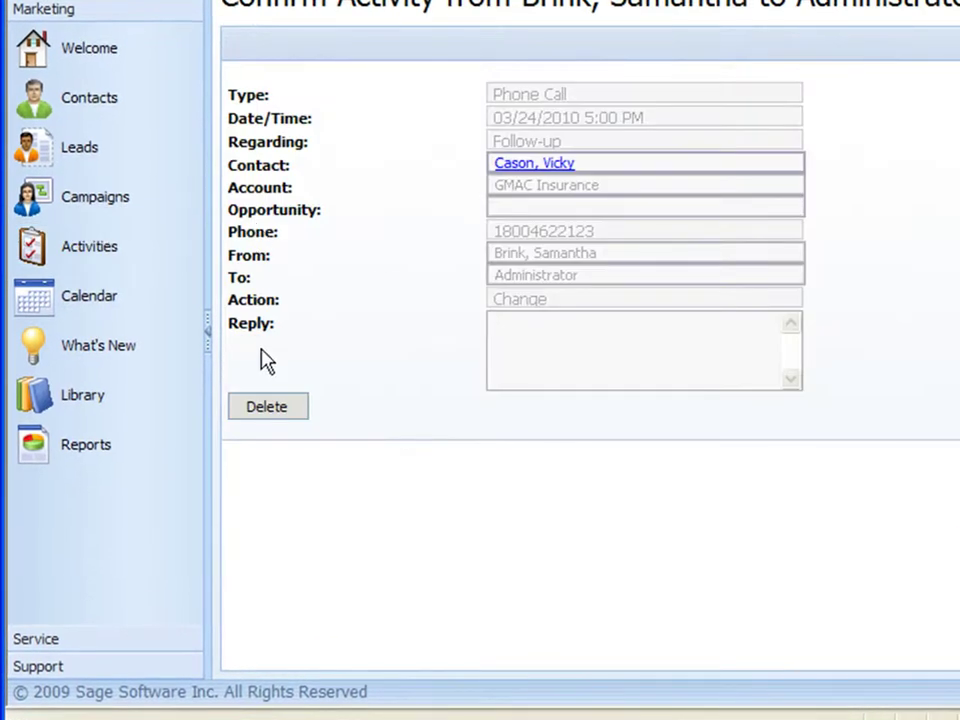
{"action": "left_click", "coordinate": [279, 412]}
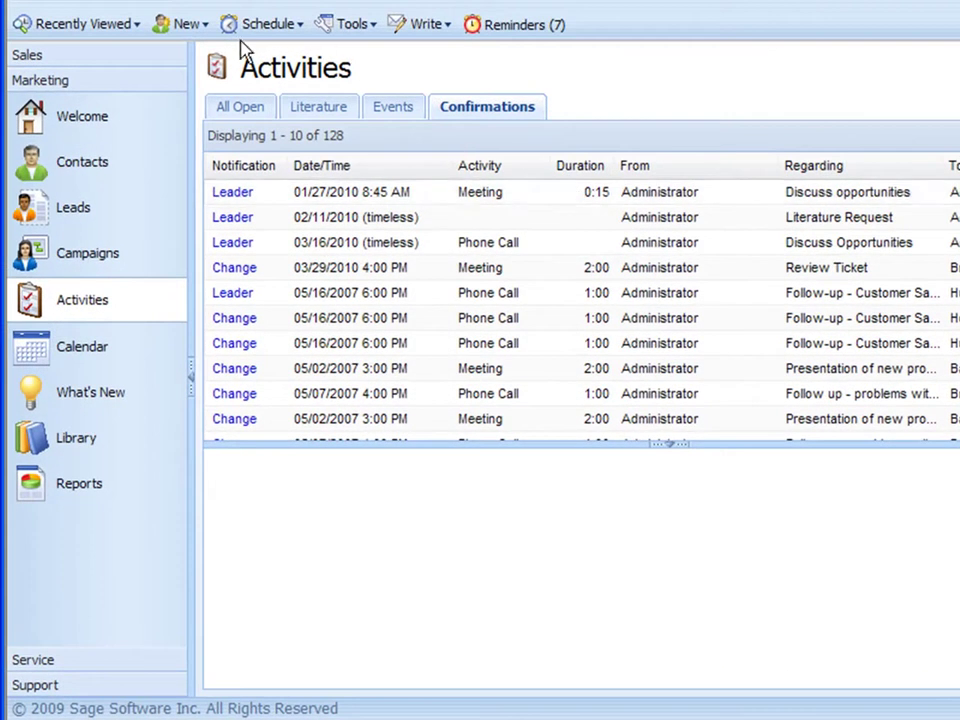
View the details of the Advising Group and Iomega phone calls in the open activities, and highlight the Iomega phone number
{"action": "left_click", "coordinate": [240, 112]}
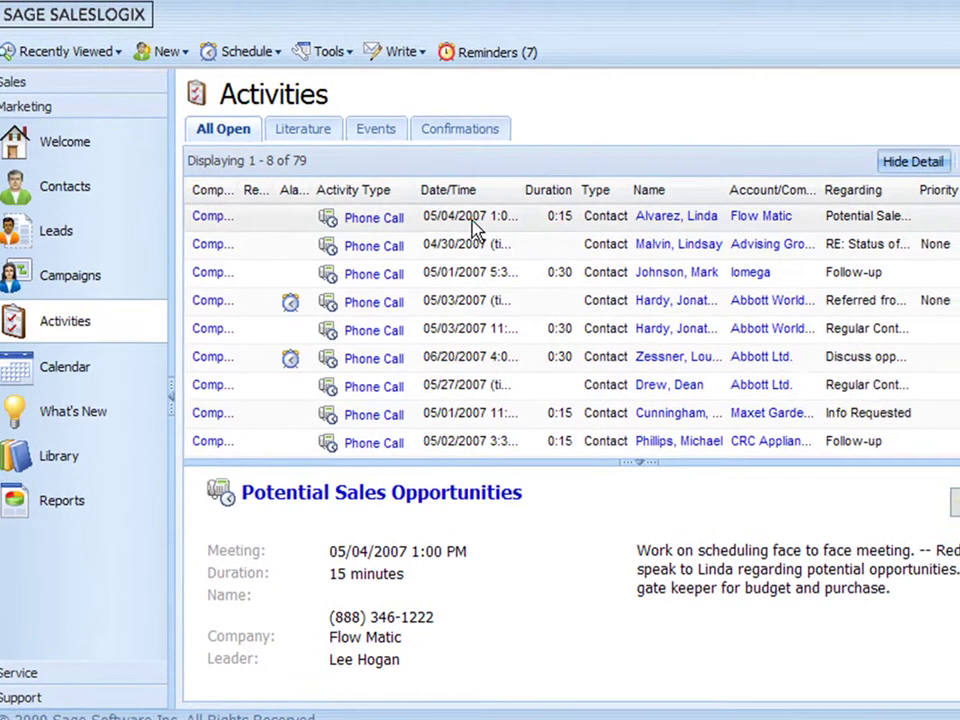
{"action": "left_click", "coordinate": [474, 252]}
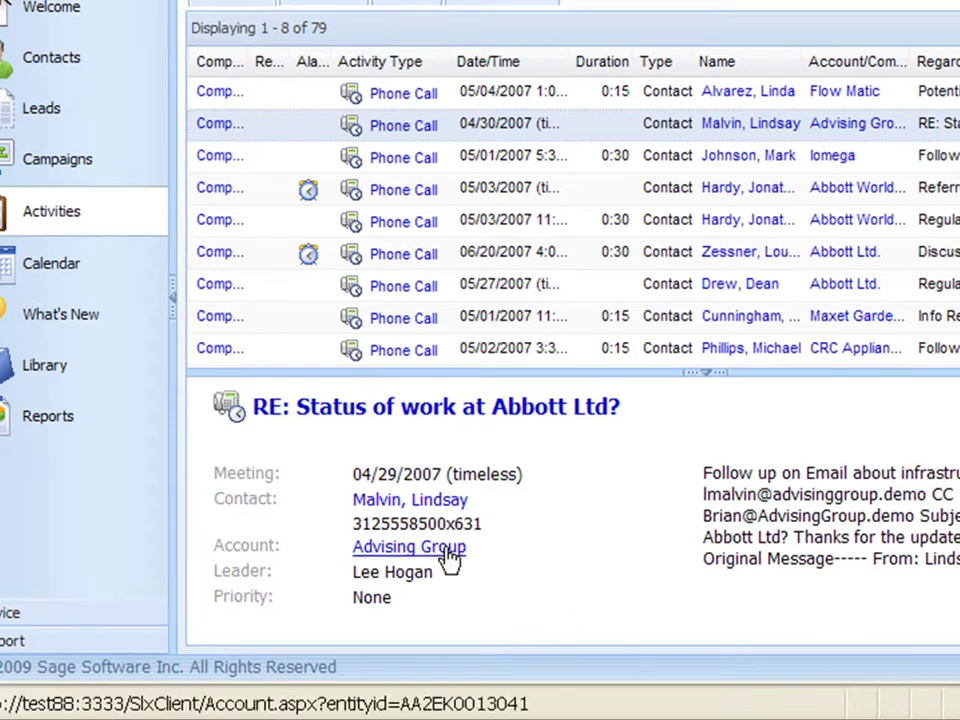
{"action": "left_click", "coordinate": [500, 158]}
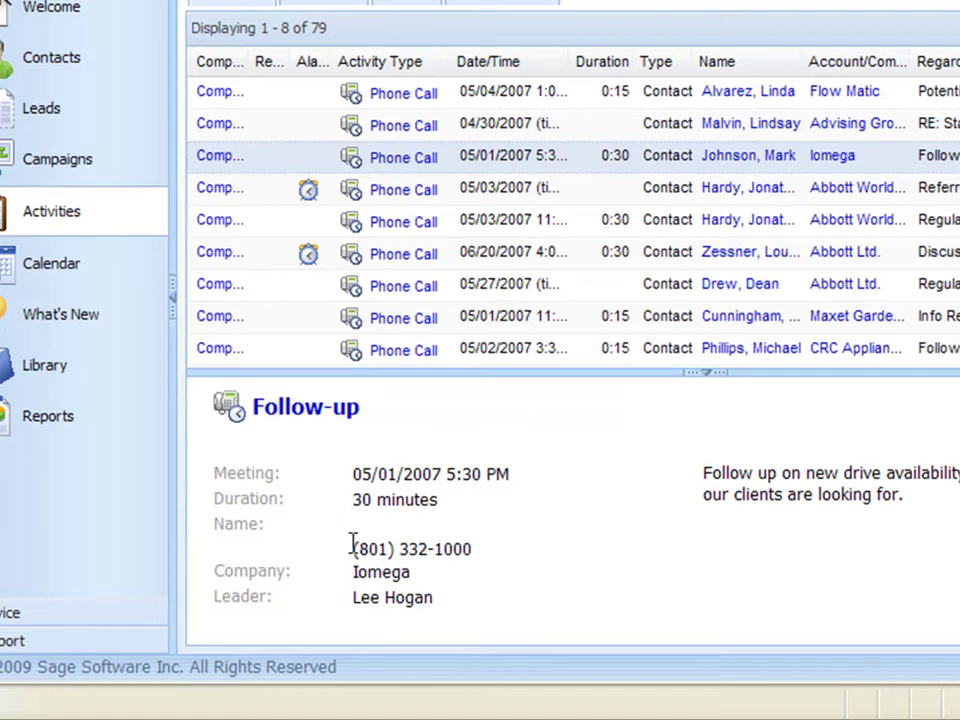
{"action": "left_click", "coordinate": [353, 547]}
{"action": "left_click_drag", "start_coordinate": [474, 551], "coordinate": [354, 551]}
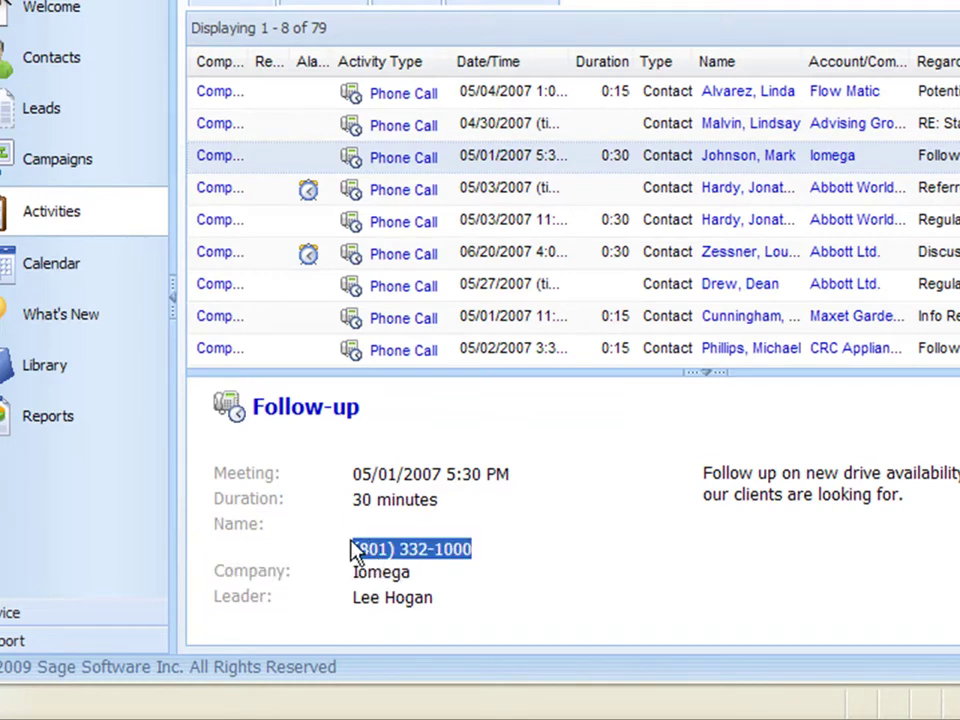